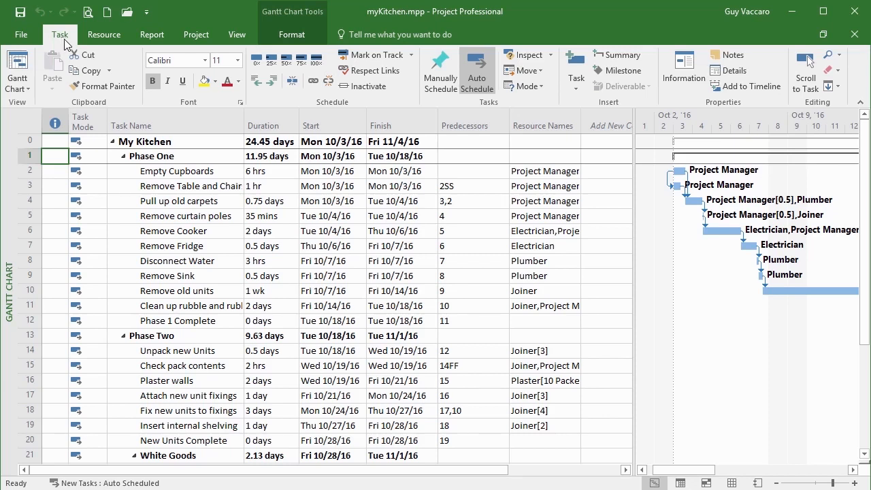
Create a new base calendar named PartTime from the Change Working Time settings, without copying an existing calendar
click(205, 40)
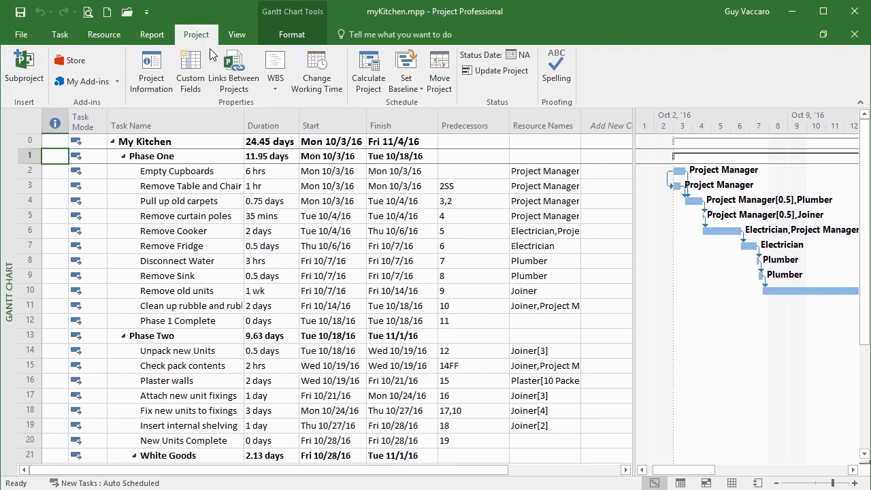
click(311, 67)
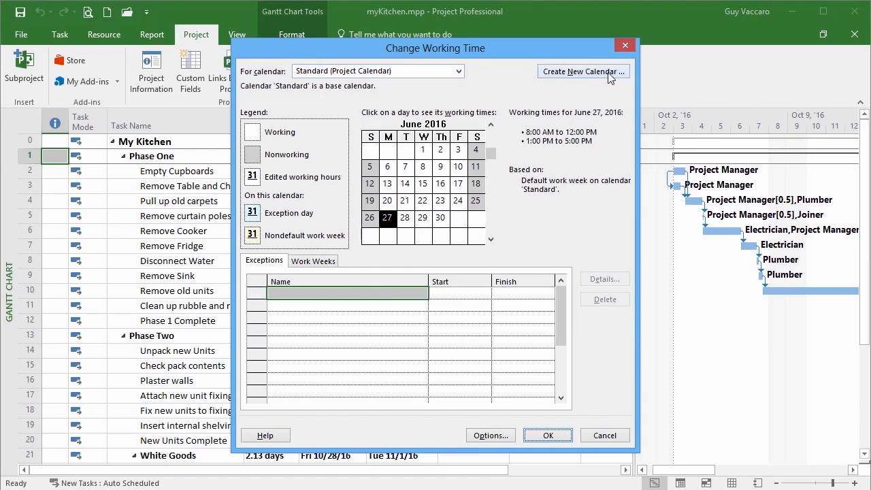
click(572, 72)
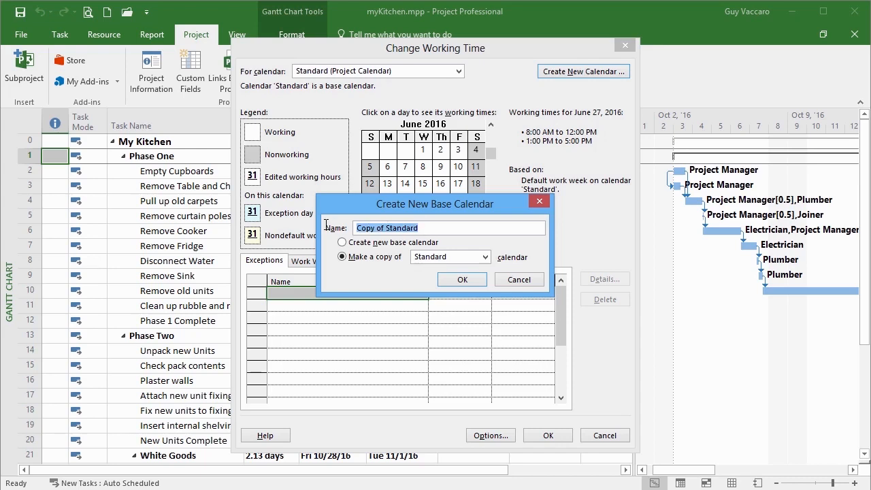
text(Part)
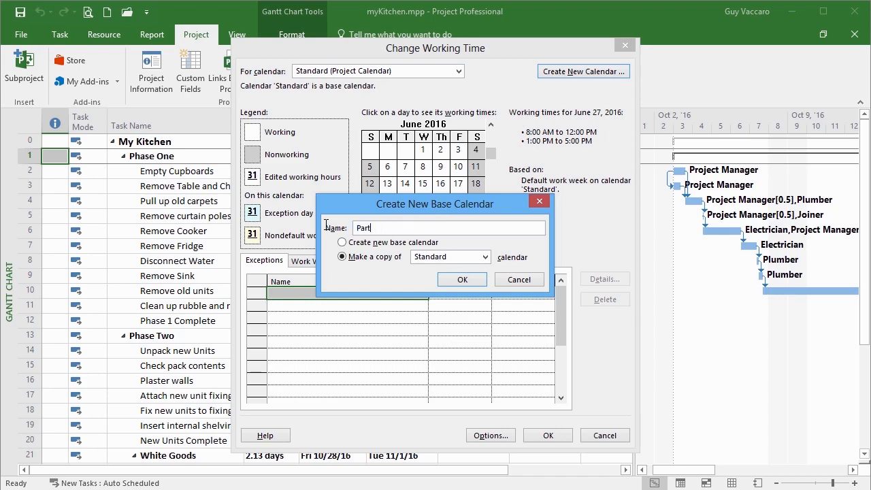
text(Time)
click(439, 243)
click(357, 260)
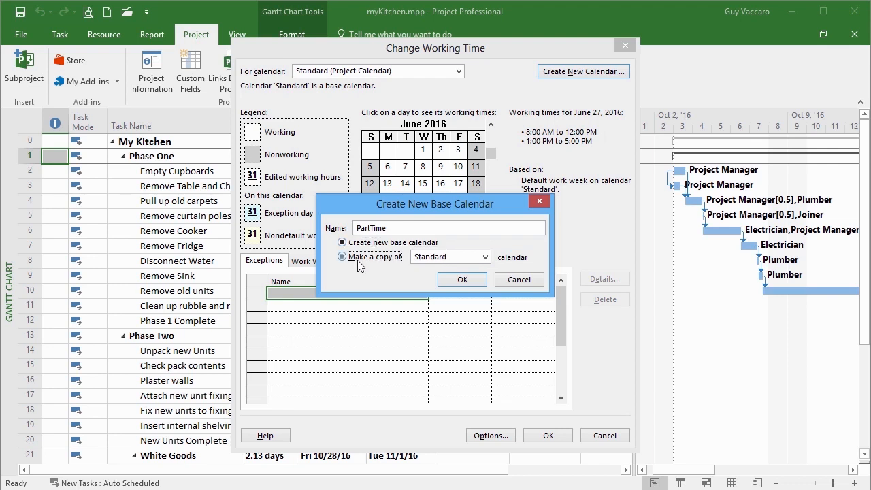
click(485, 257)
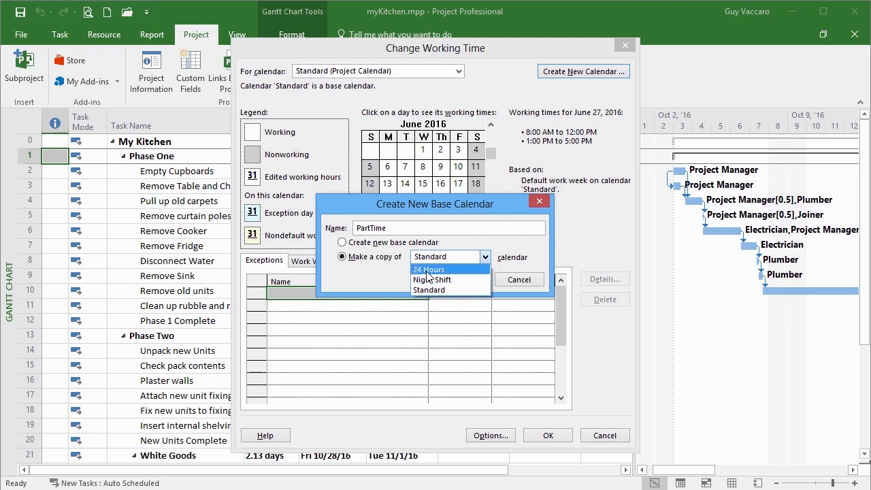
click(349, 245)
click(344, 243)
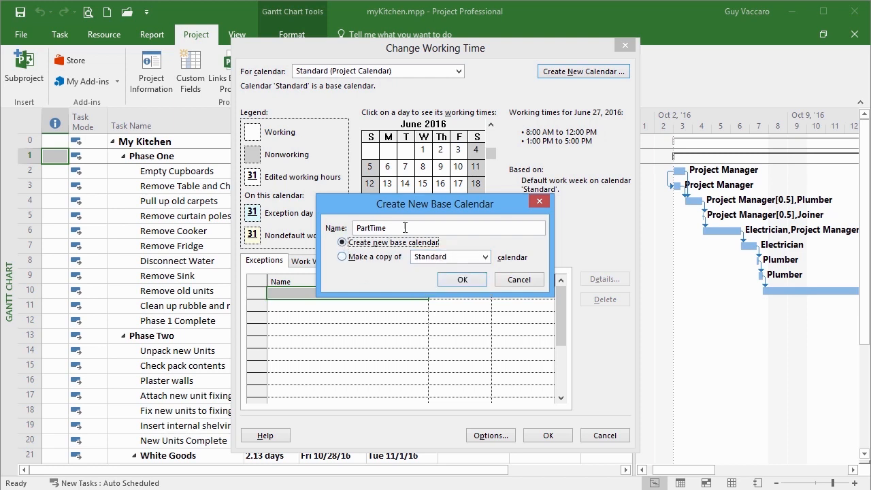
click(446, 281)
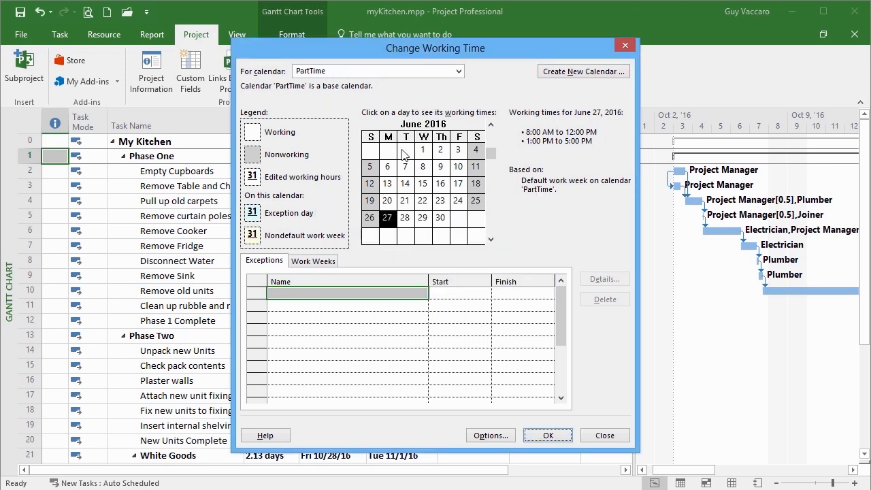
Enable specific working times for Monday to Friday in the PartTime calendar's default work week
click(312, 266)
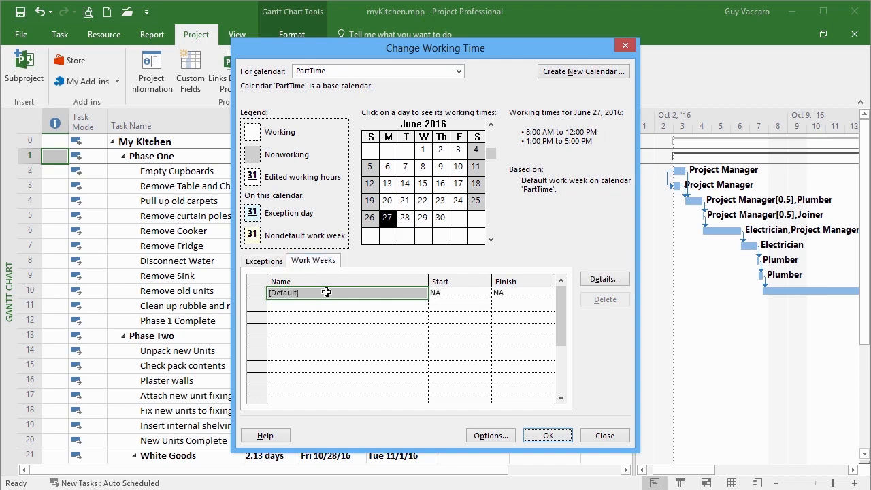
double_click(326, 292)
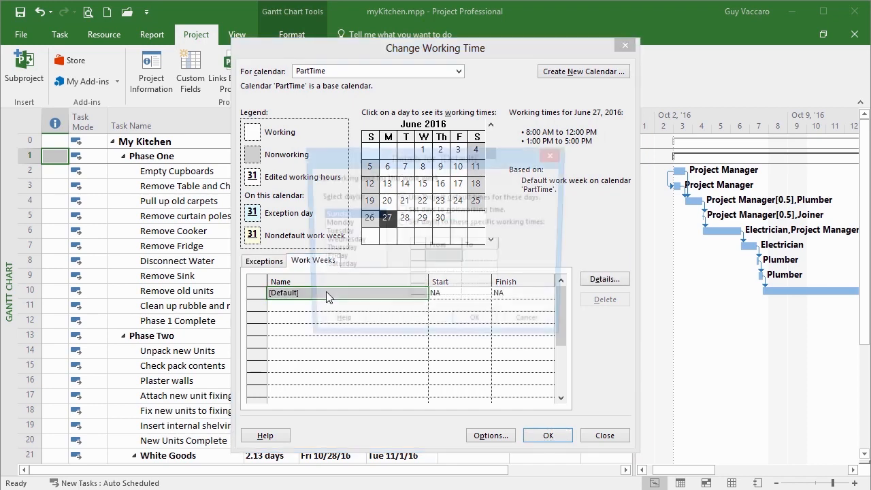
click(354, 268)
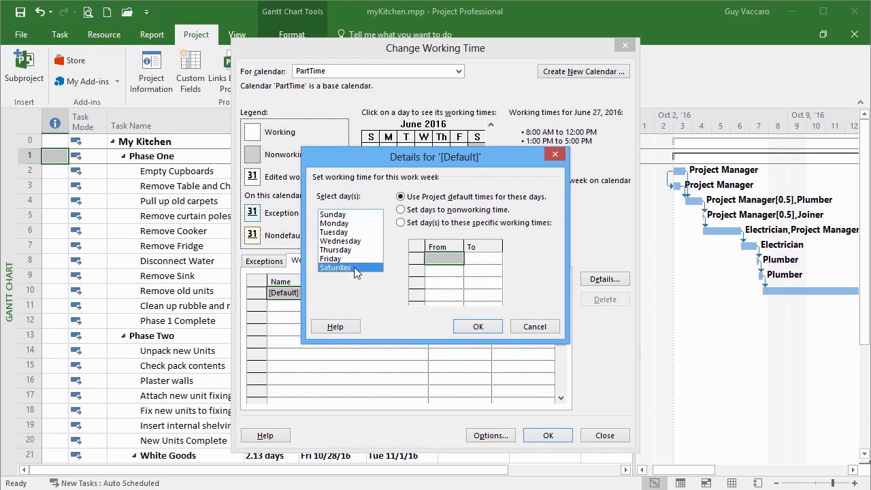
click(347, 225)
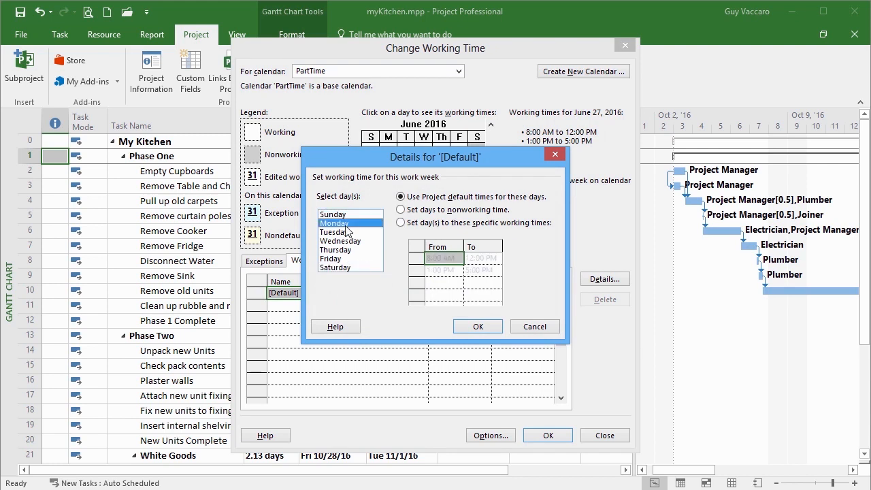
shift+click(342, 262)
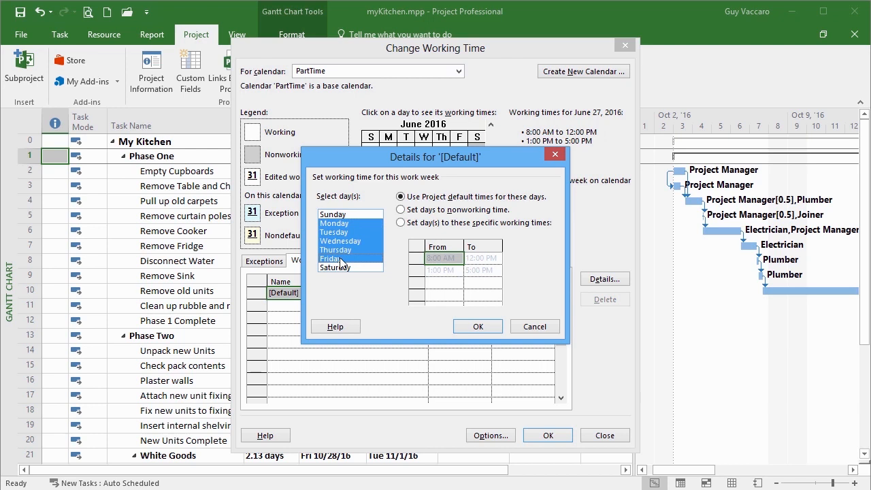
click(400, 223)
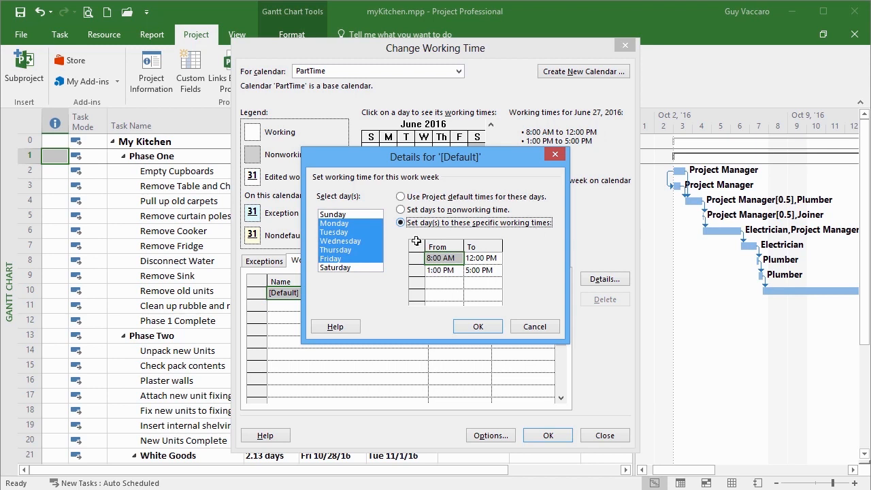
Set the start of the first weekday working period to 9:30 AM
click(455, 257)
key(BackSpace)
key(BackSpace)
key(BackSpace)
key(BackSpace)
key(BackSpace)
key(BackSpace)
text(9:30 A)
click(473, 258)
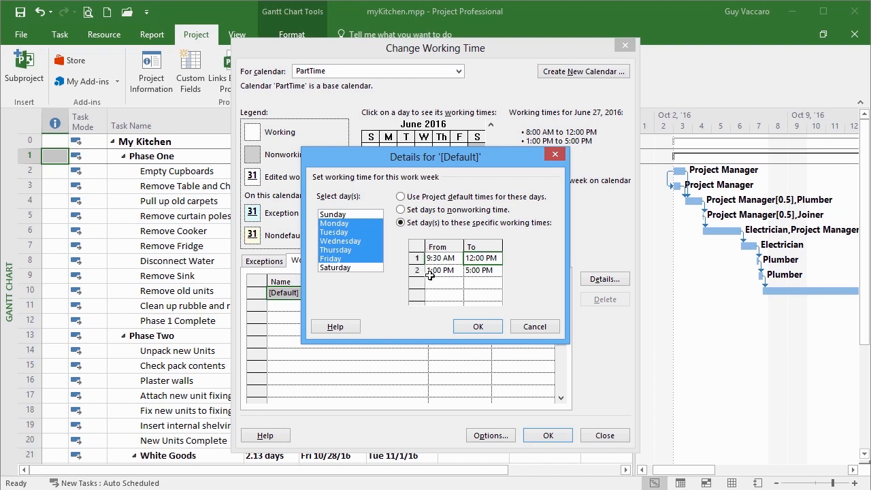
Set the second weekday working period to run from 12:30 PM to 3:00 PM and confirm the work week details
click(444, 271)
text(12)
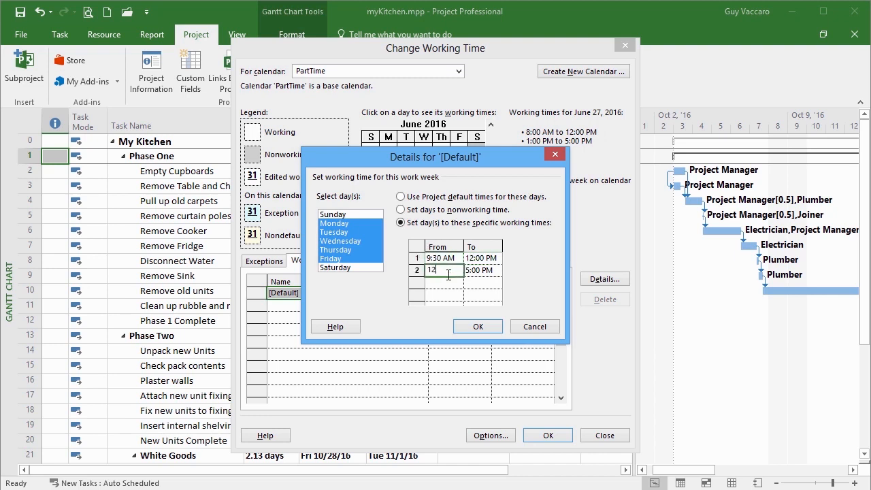
text(:30)
text(PM)
click(490, 274)
text(3)
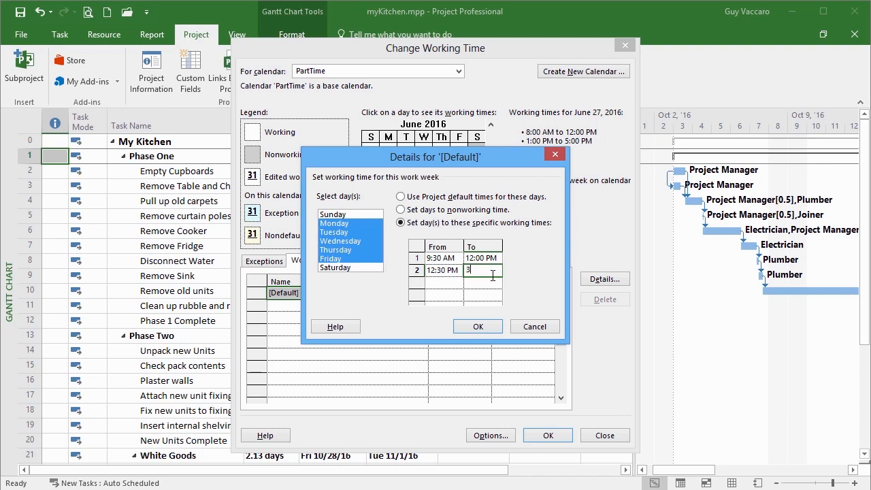
text(:00 PM)
click(535, 274)
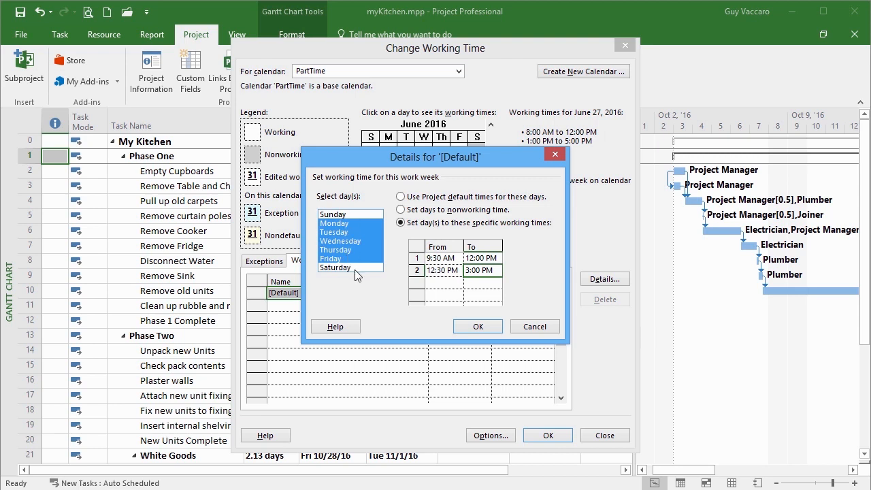
click(477, 327)
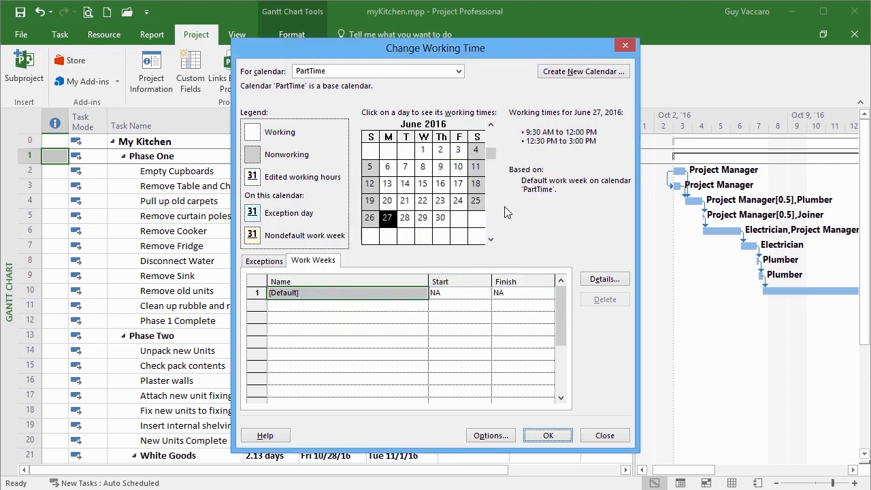
Check the PartTime working times on several June 2016 weekdays and accept the calendar changes
click(388, 167)
click(425, 170)
click(427, 185)
click(438, 189)
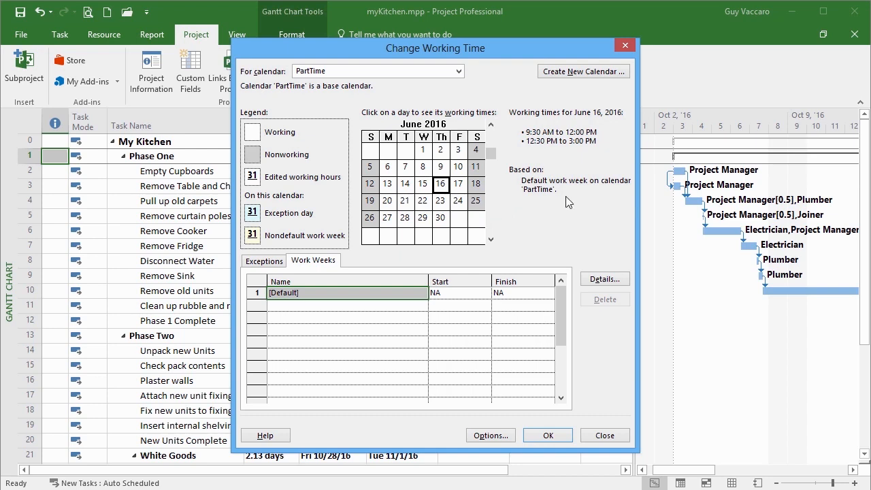
click(549, 436)
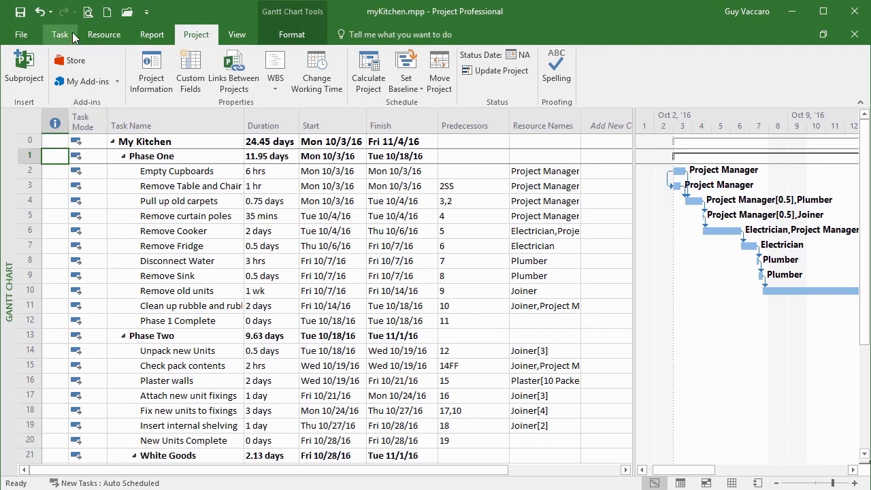
Switch to the Resource Sheet and set the Project Manager's base calendar to PartTime
click(48, 36)
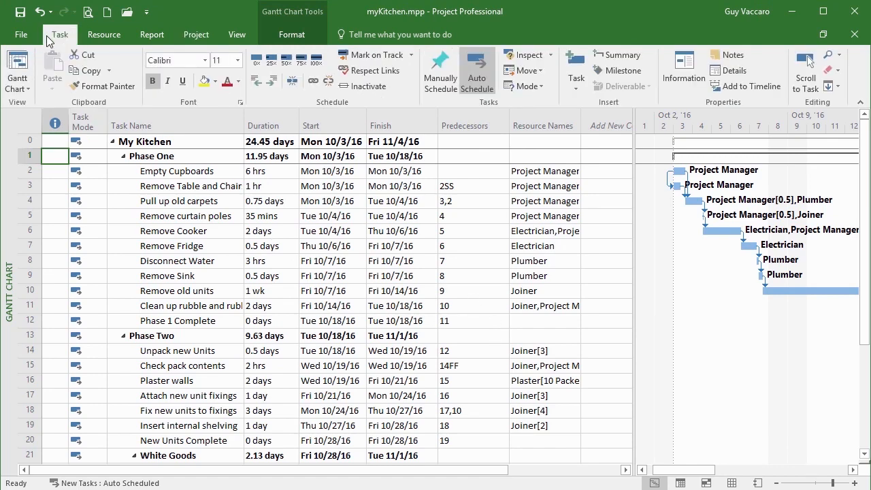
click(25, 86)
click(53, 185)
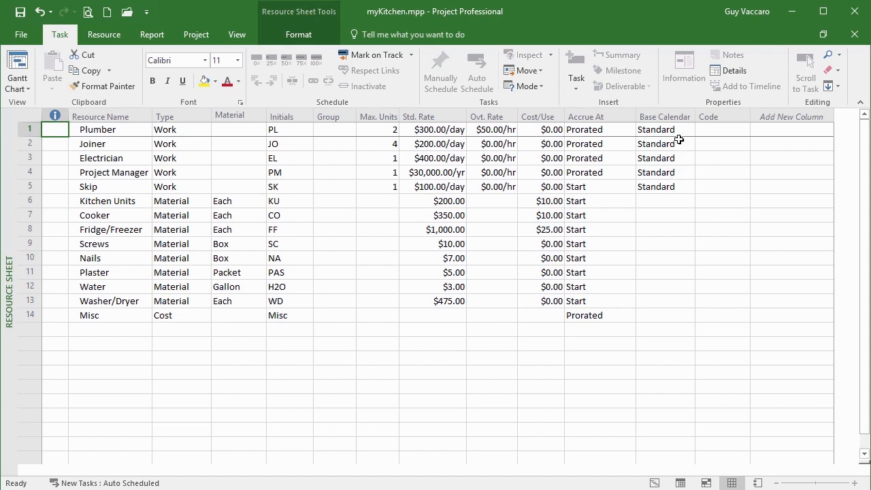
click(689, 172)
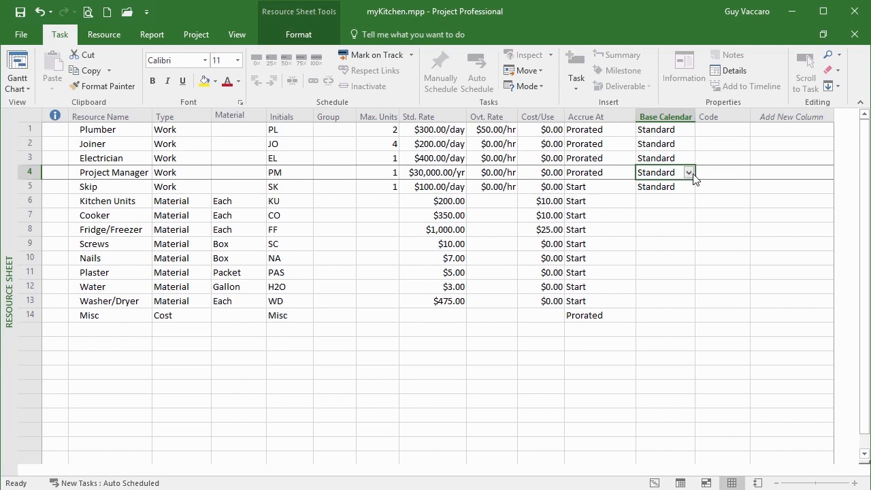
click(689, 173)
click(670, 205)
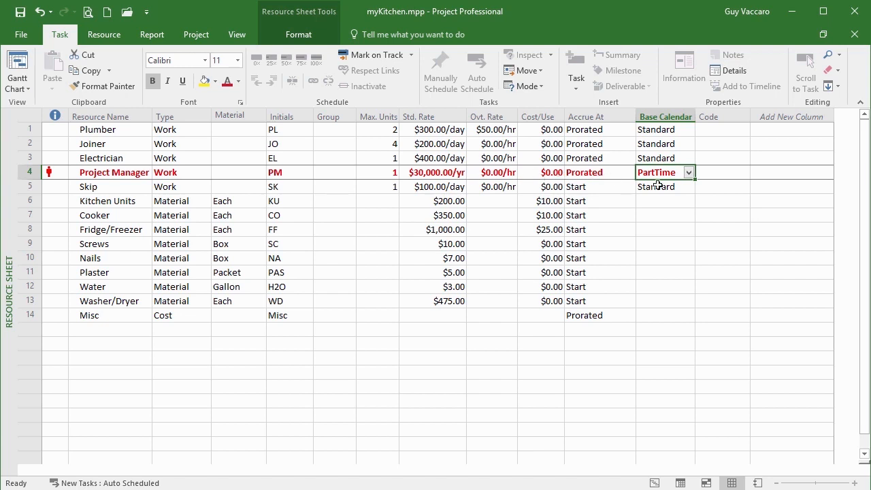
Set the base calendar of the Electrician and the Joiner to PartTime
click(686, 158)
click(689, 158)
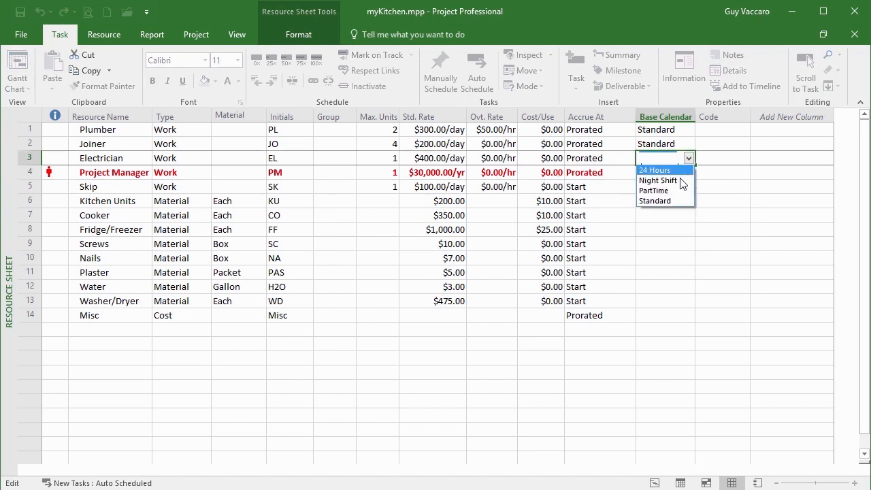
click(675, 191)
click(659, 172)
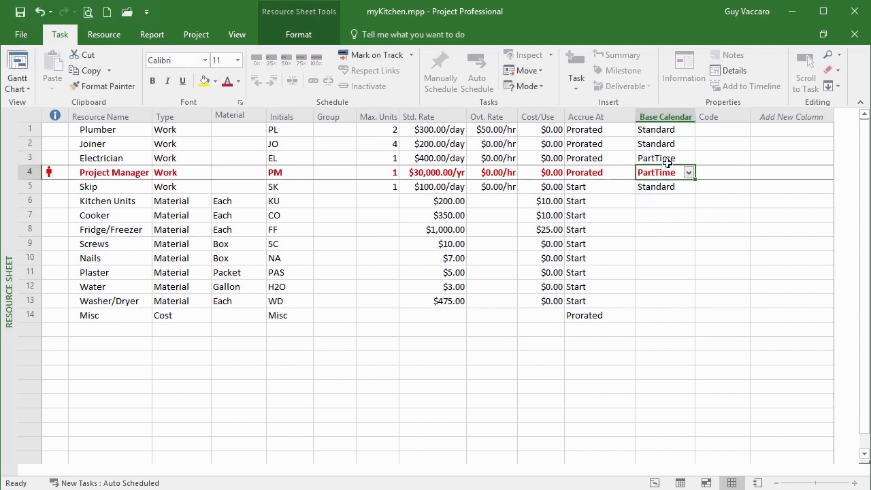
click(672, 149)
click(688, 146)
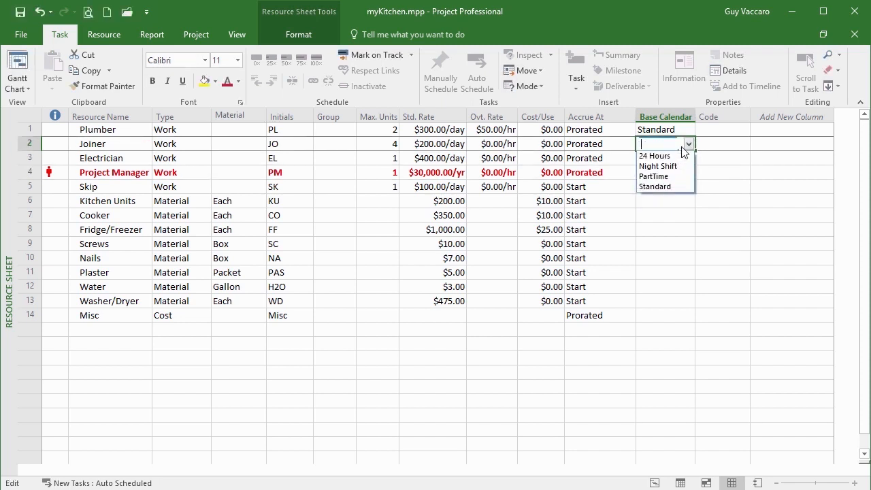
click(677, 176)
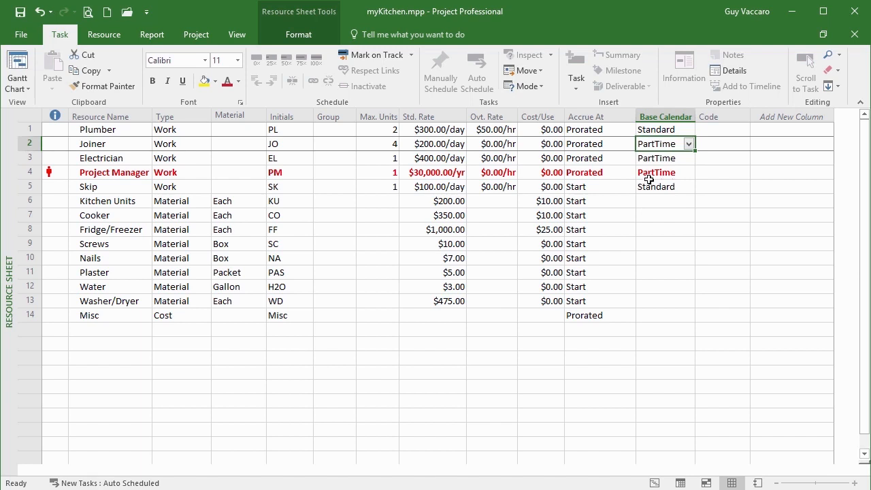
click(657, 173)
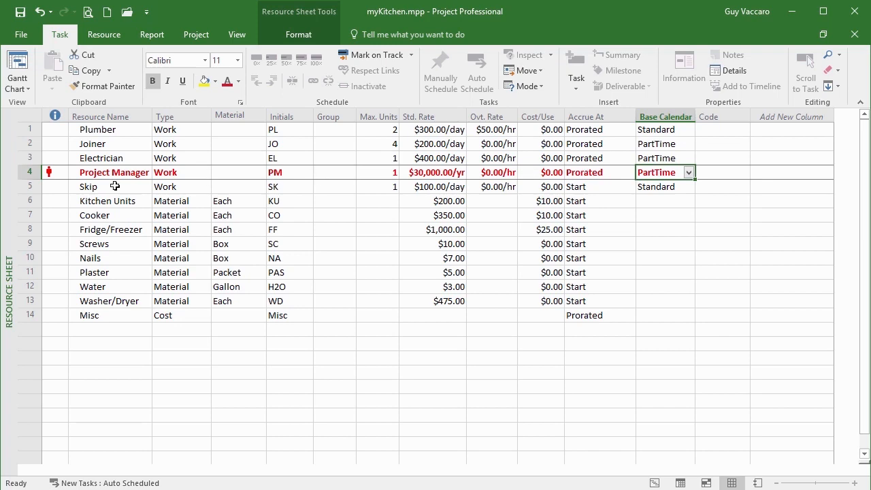
Return to the Gantt Chart and review the PartTime calendar's work weeks and exceptions in the working time settings
click(18, 64)
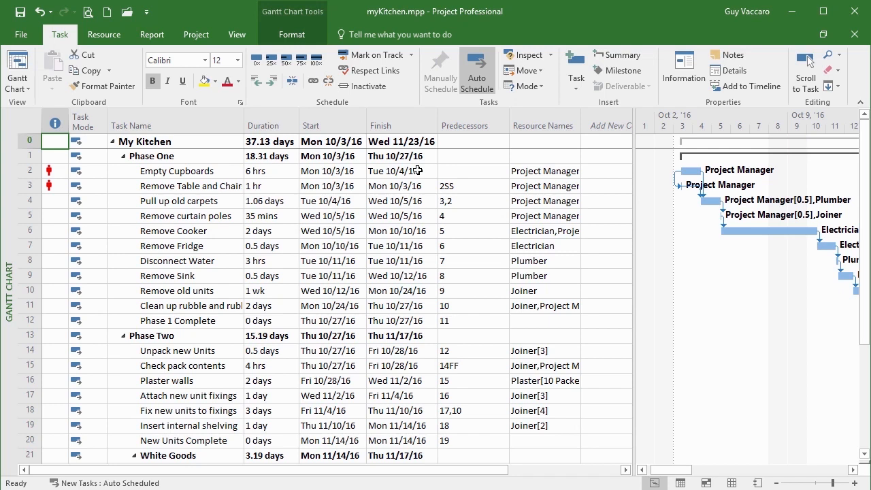
click(208, 35)
click(317, 71)
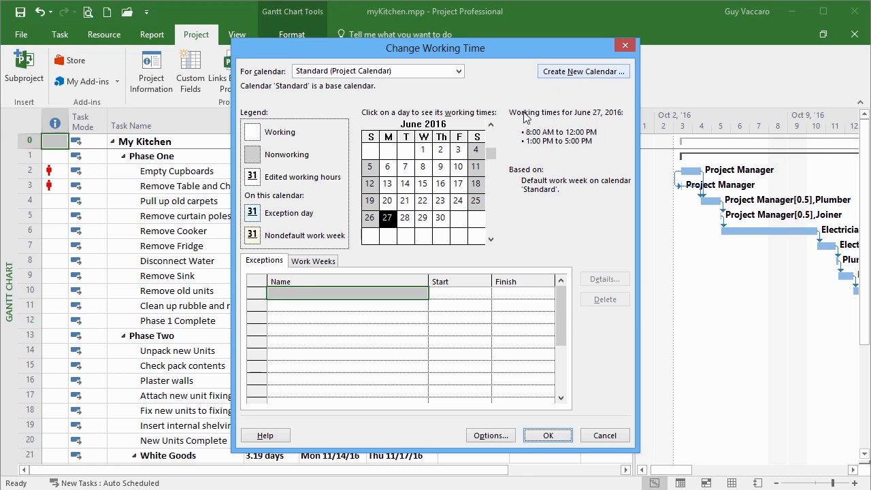
click(459, 71)
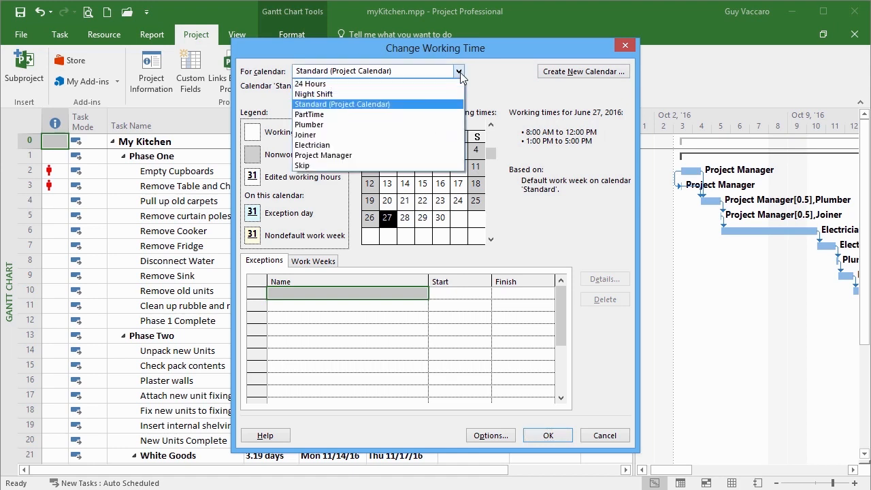
click(334, 116)
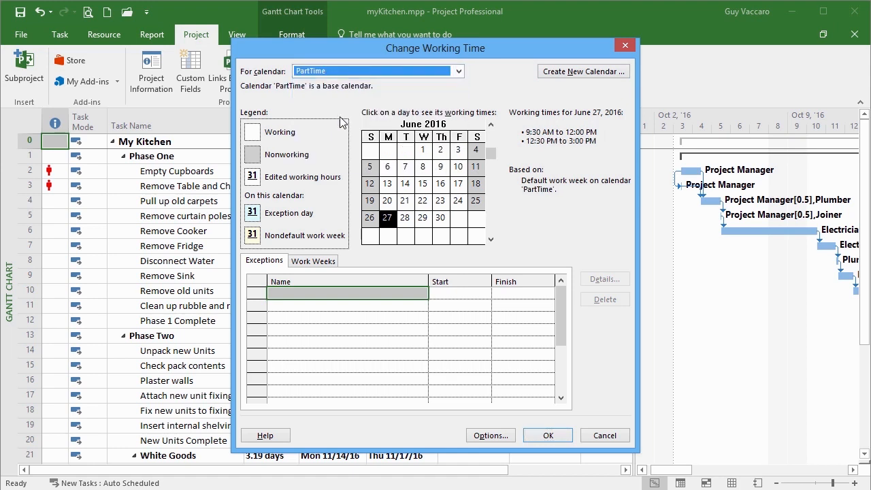
click(313, 261)
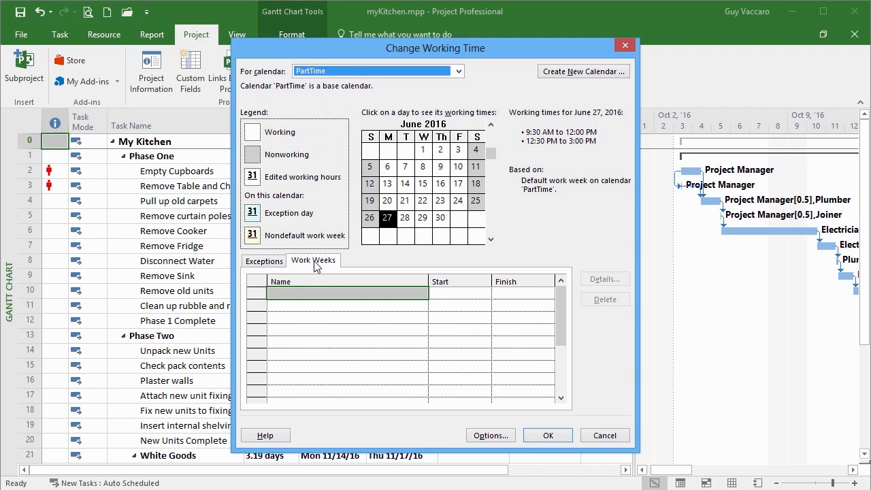
click(264, 262)
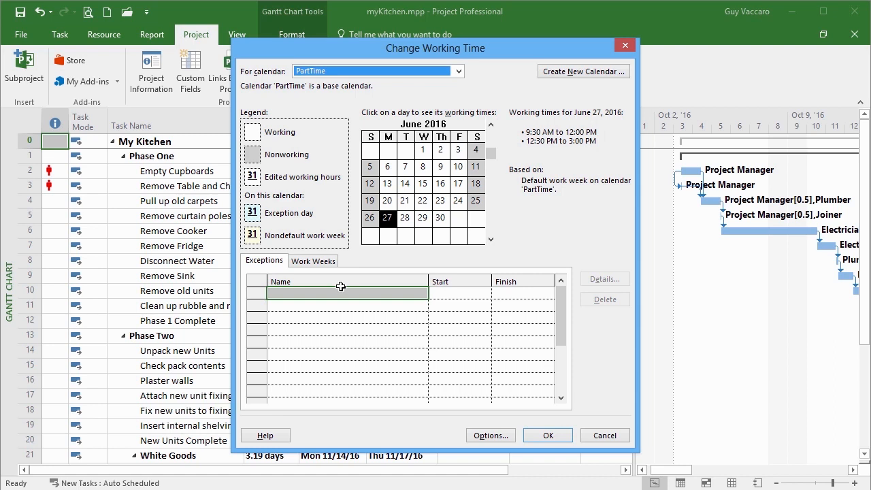
click(554, 432)
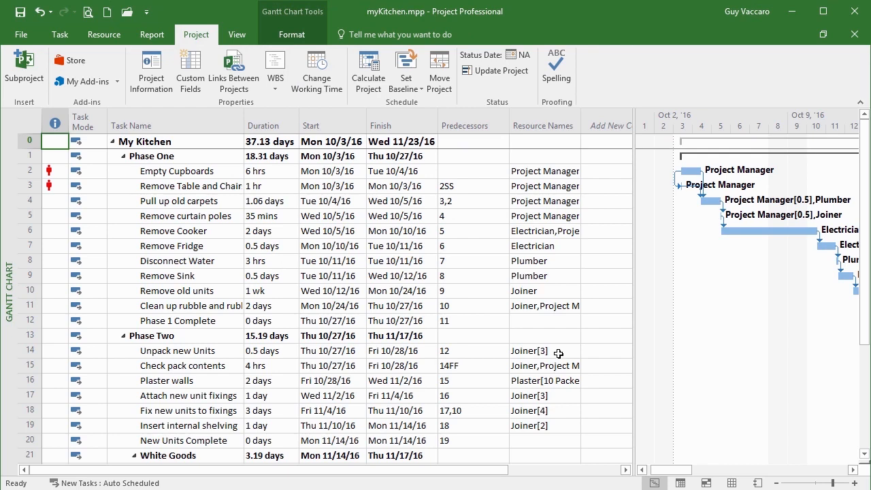
Use the Organizer to copy the PartTime calendar from myKitchen.mpp to the Global.MPT template
click(14, 36)
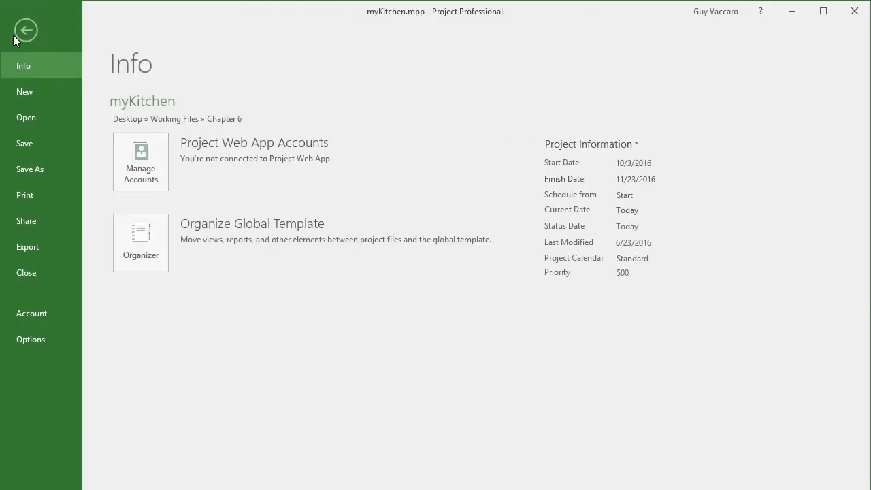
click(148, 234)
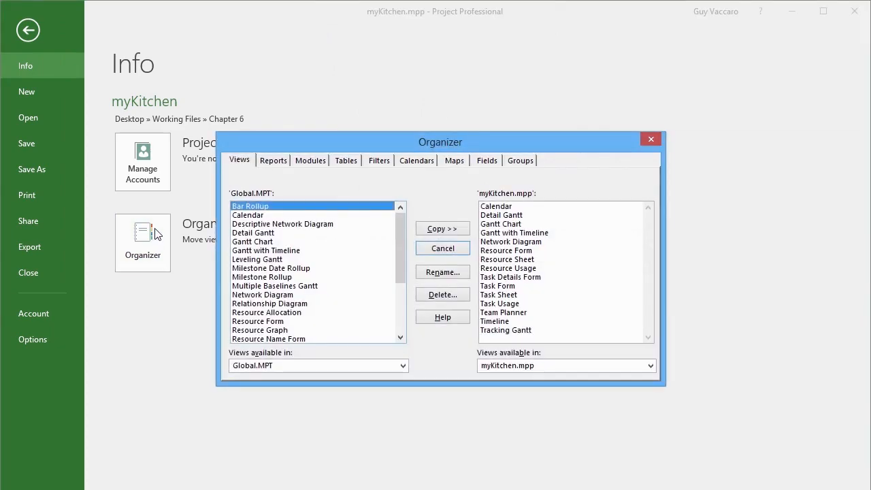
click(419, 161)
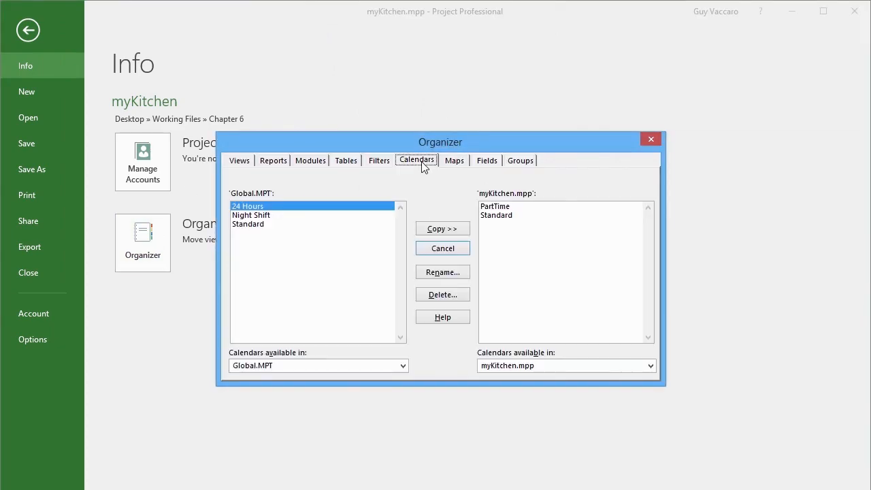
click(506, 208)
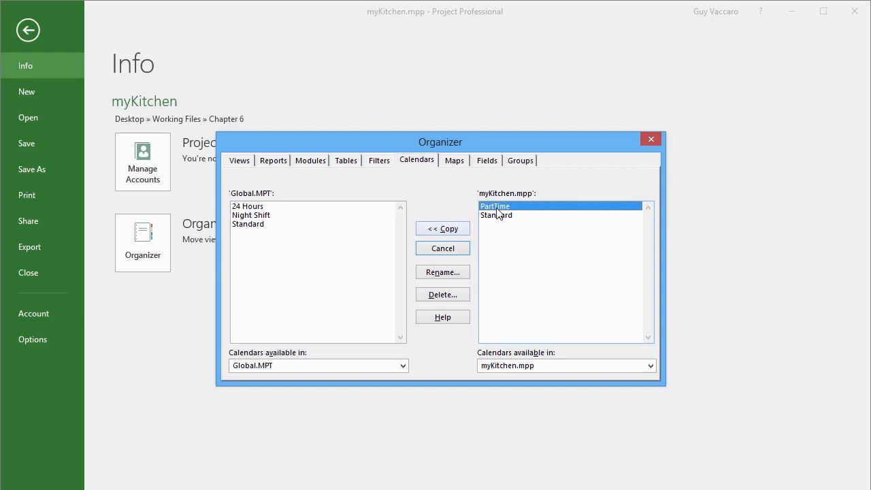
click(443, 229)
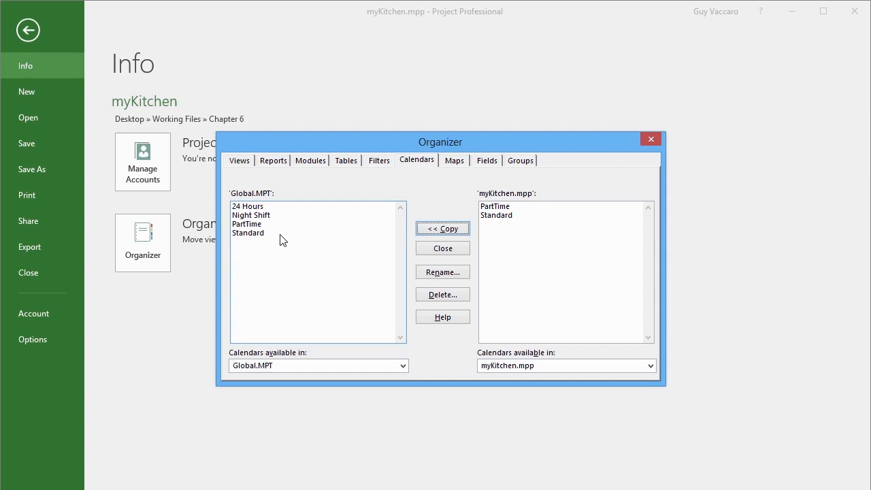
Delete the PartTime calendar from myKitchen.mpp in the Organizer, accept its replacement by Standard, and return to the project
click(495, 206)
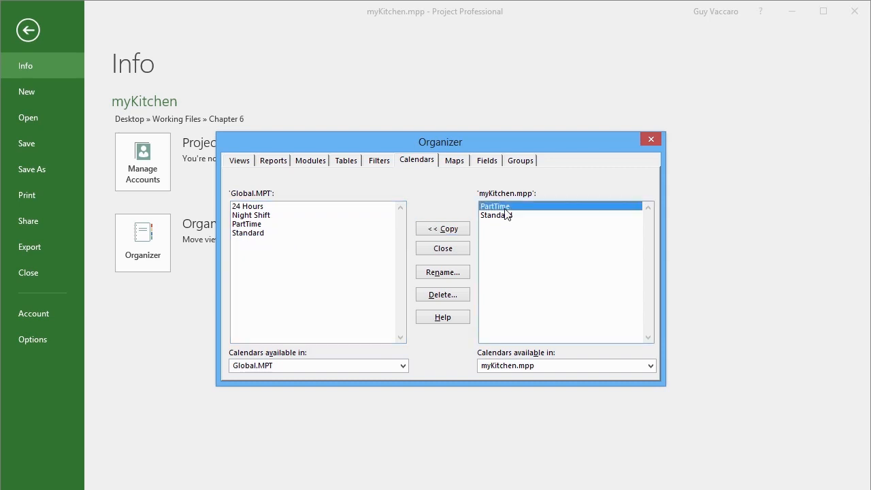
click(440, 297)
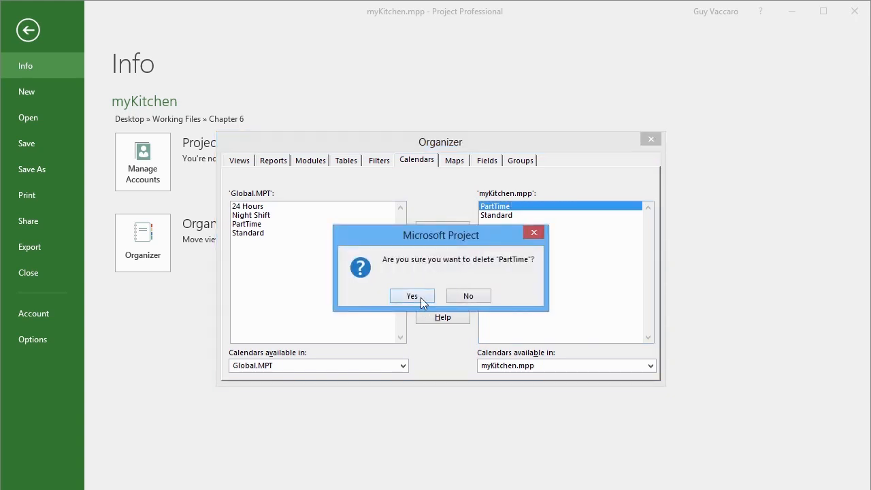
click(420, 297)
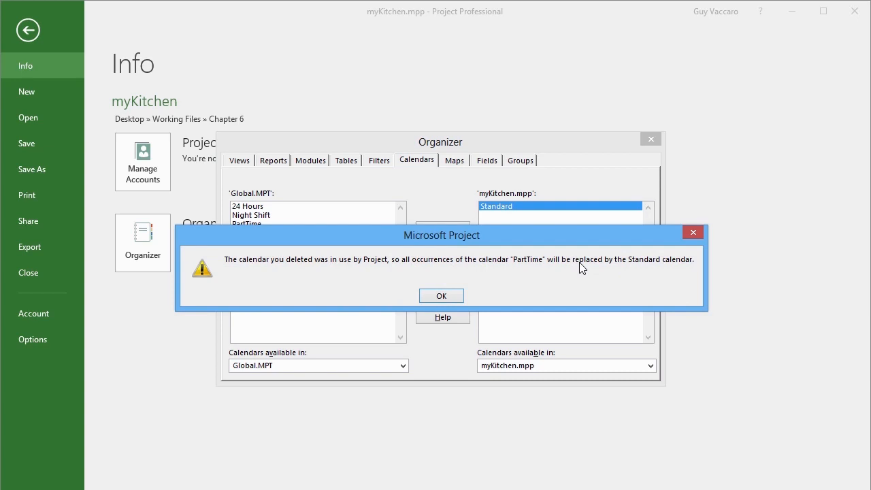
click(454, 297)
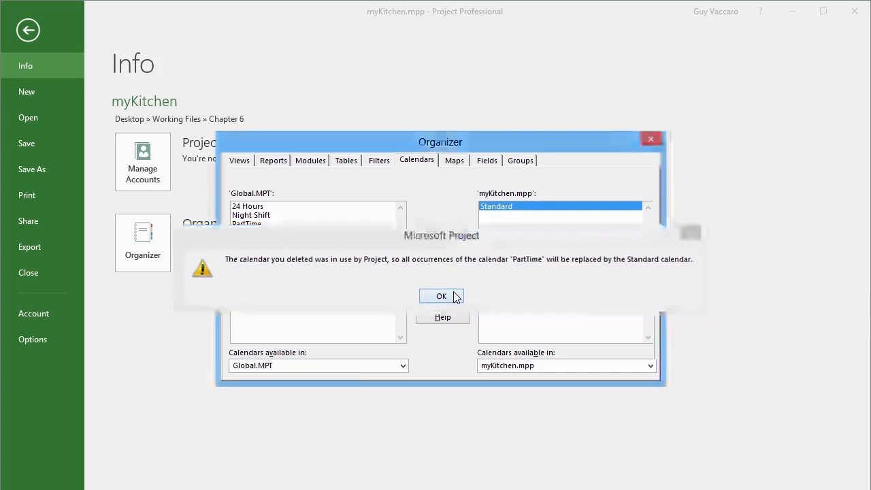
click(651, 139)
click(30, 33)
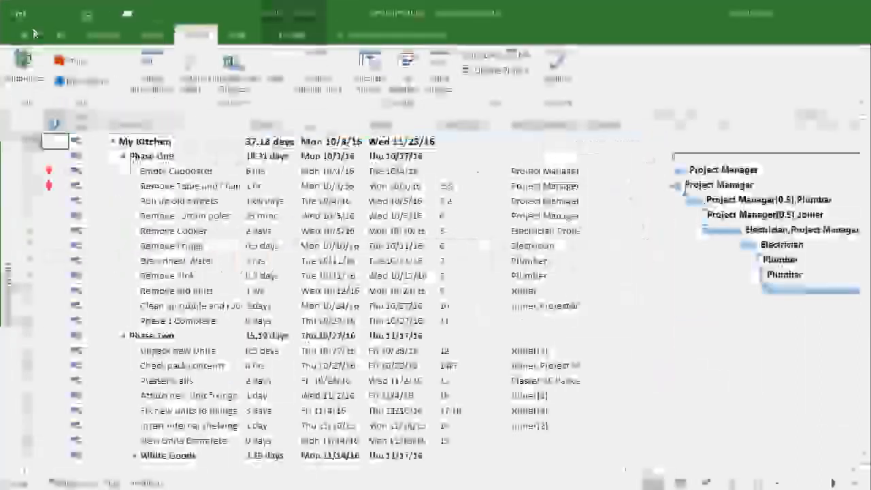